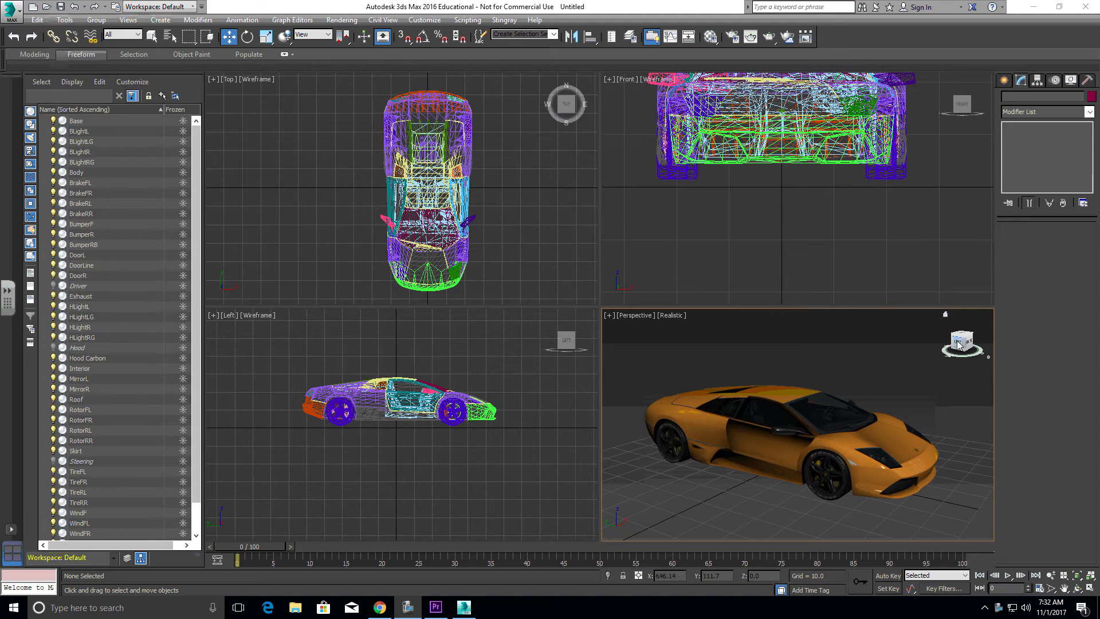
Create a Bomb space warp beside the car in the Top viewport.
left_click_drag(957, 344, 882, 378)
middle_click_drag(872, 381, 861, 379)
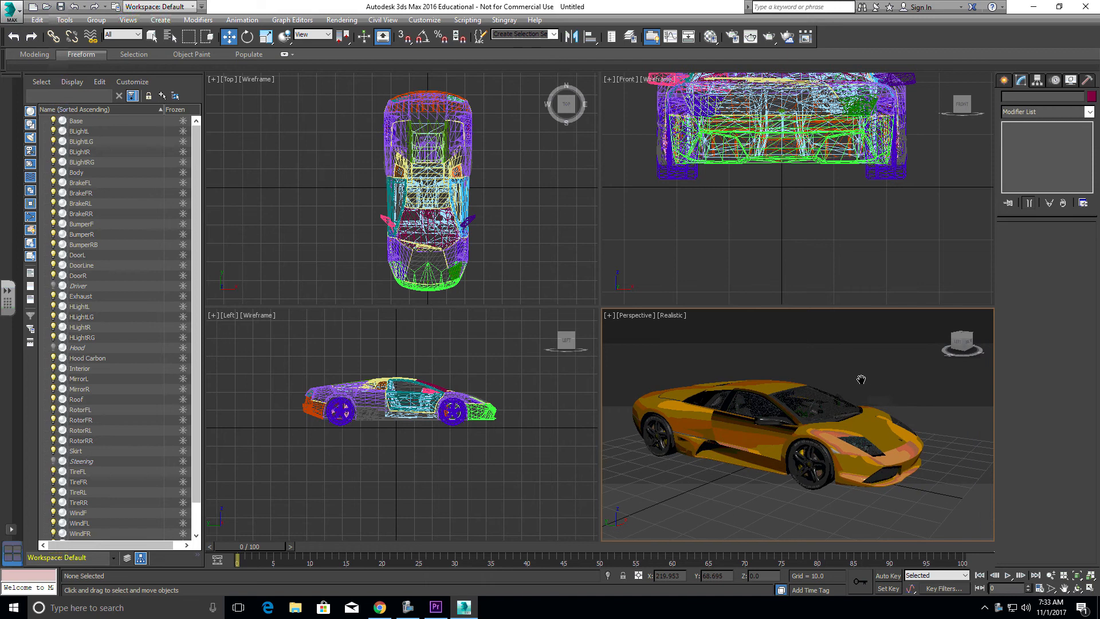
middle_click_drag(805, 159, 816, 228)
middle_click_drag(491, 177, 462, 182)
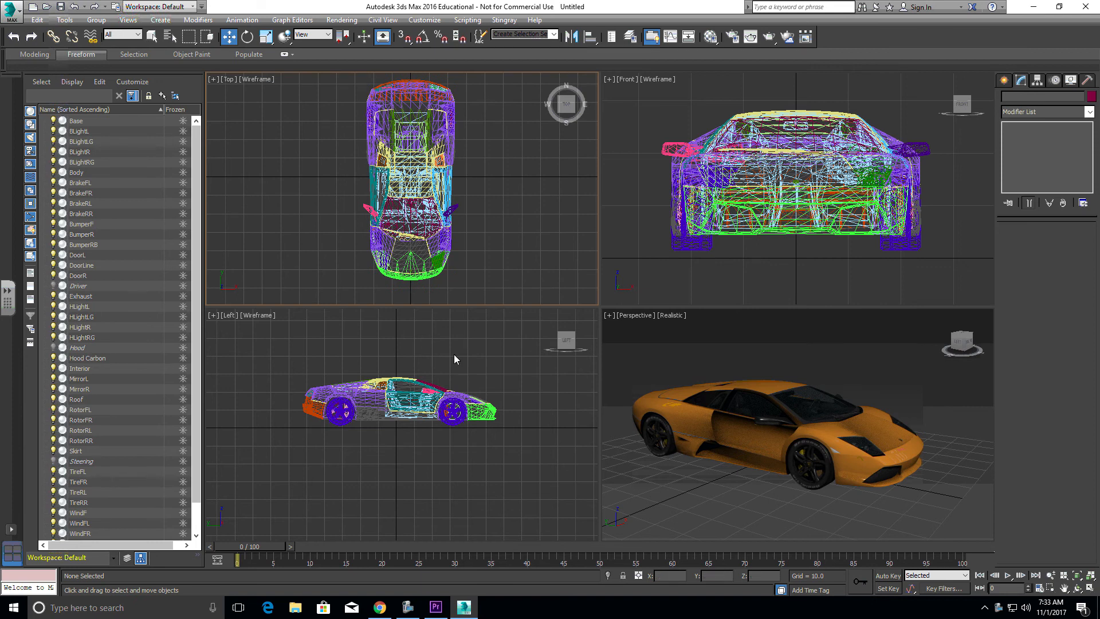
middle_click_drag(466, 357, 440, 357)
scroll(466, 353, "up", 2)
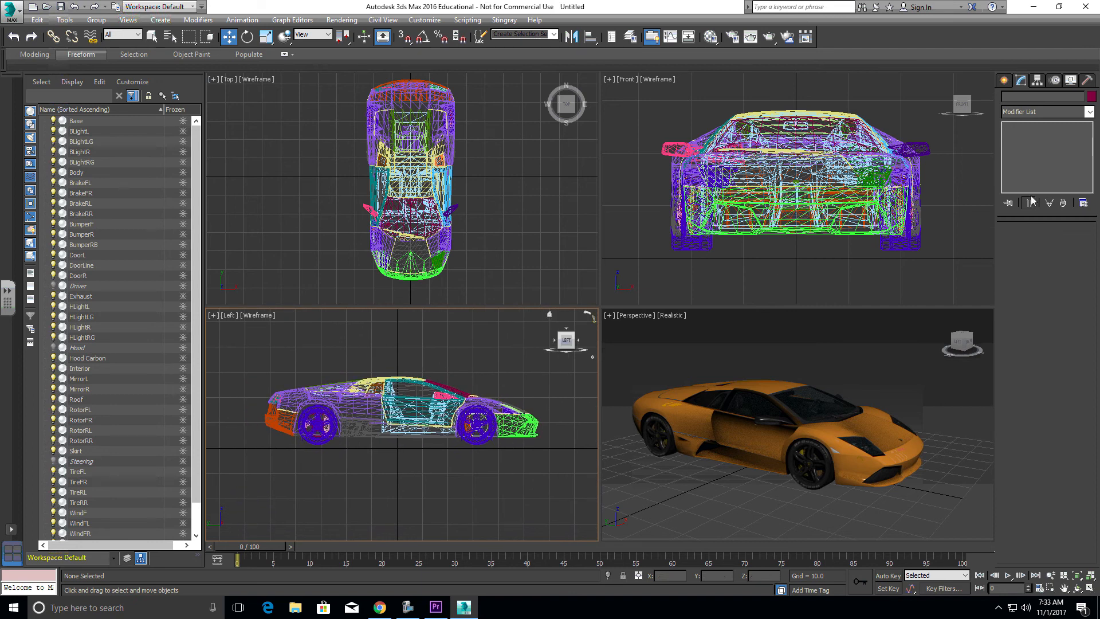
left_click(1004, 82)
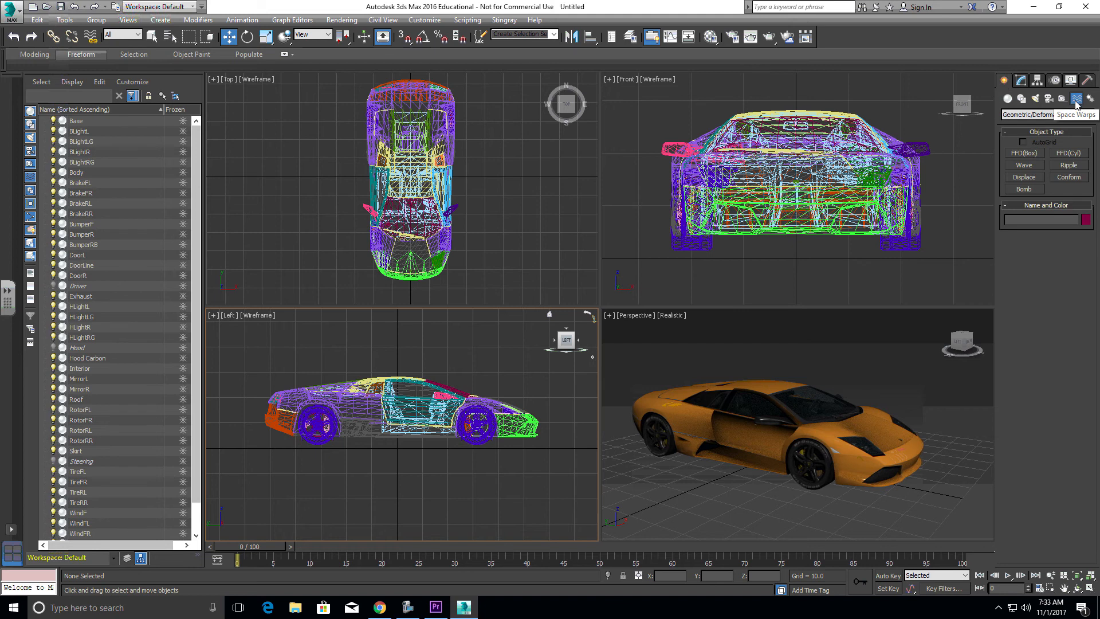
left_click(1023, 189)
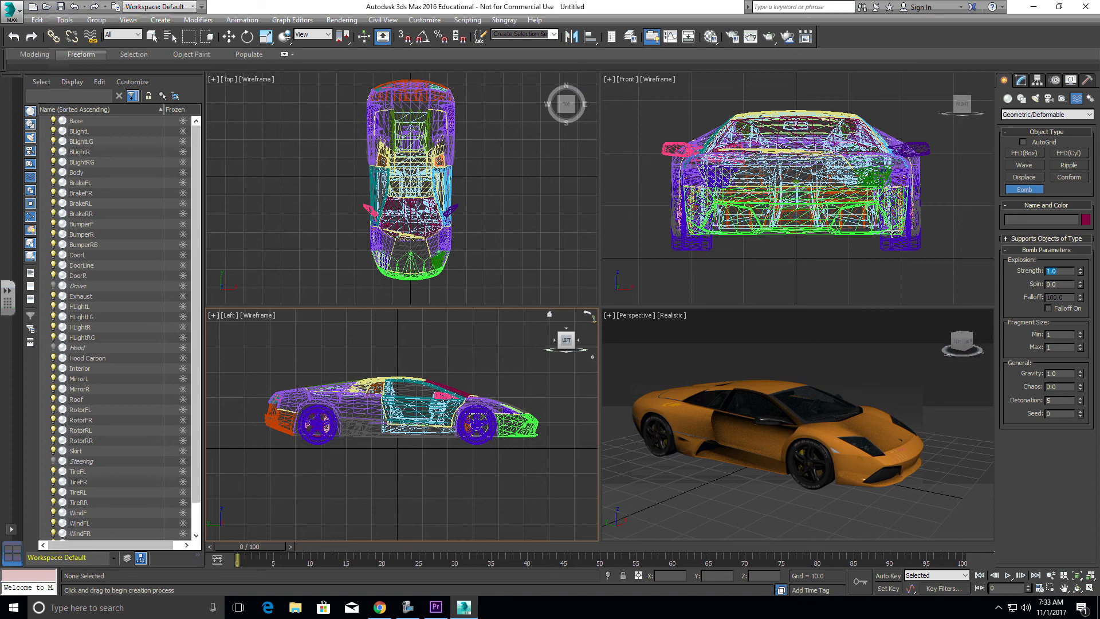
left_click(492, 189)
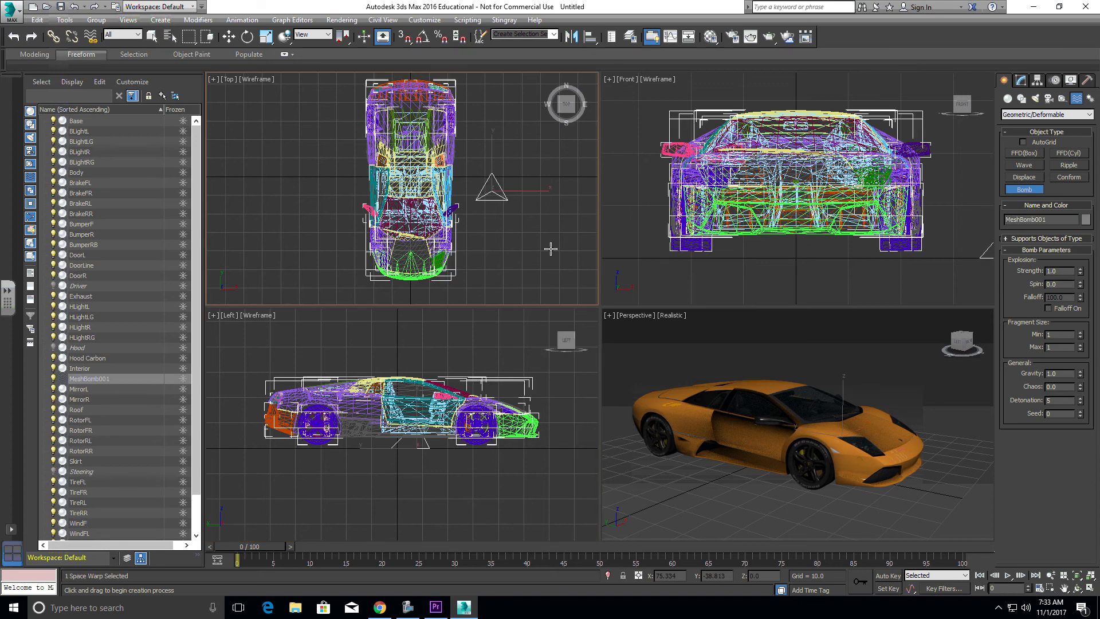
Move the bomb beside and below the car, to about X 23.5, Y -18, Z -27.4.
key("w")
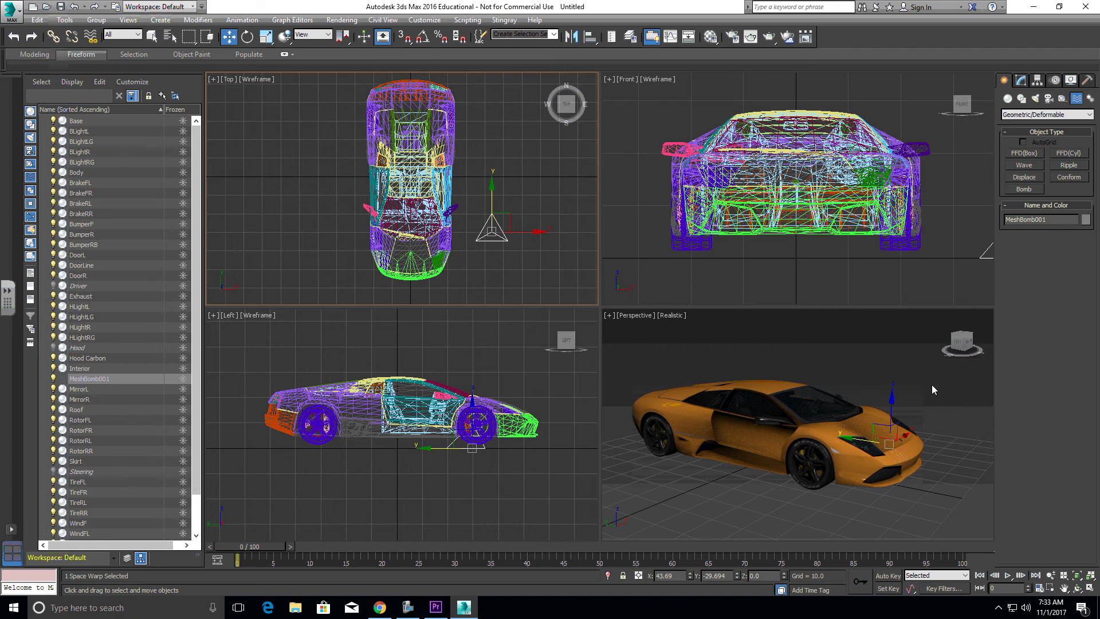
left_click(977, 348)
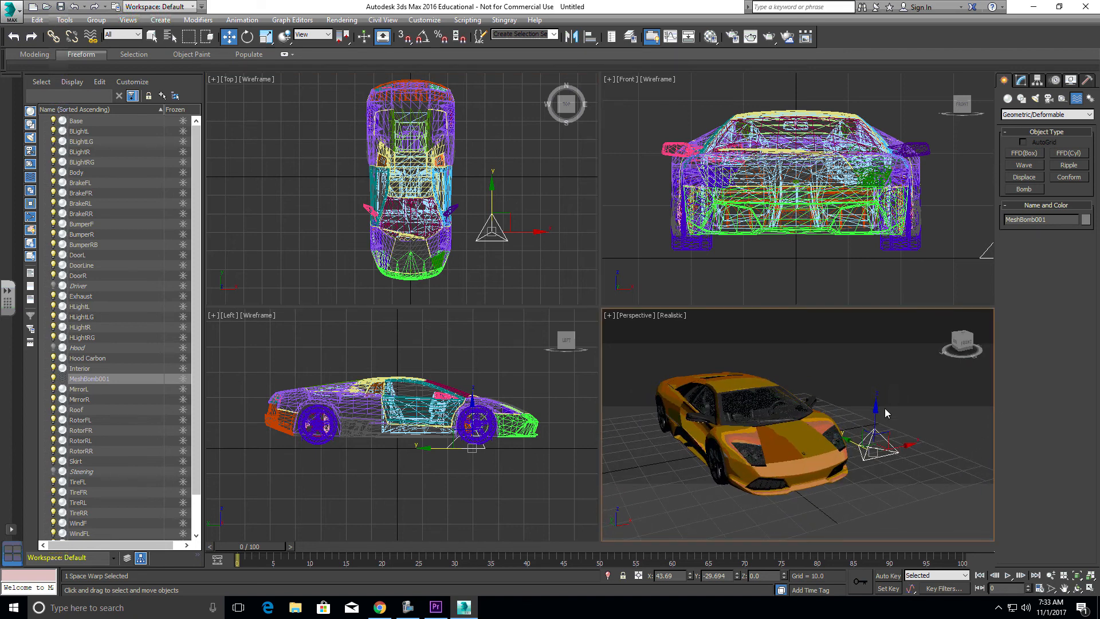
left_click_drag(875, 412, 817, 482)
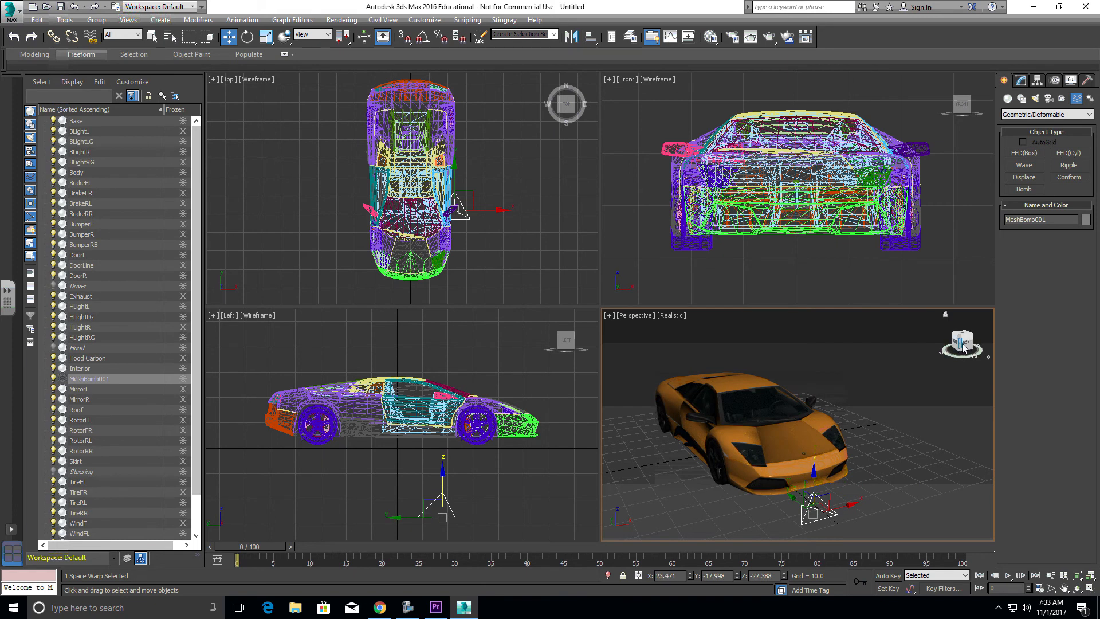
Bind the bomb to the car door on the bomb's side with Bind to Space Warp.
left_click_drag(961, 345, 997, 344)
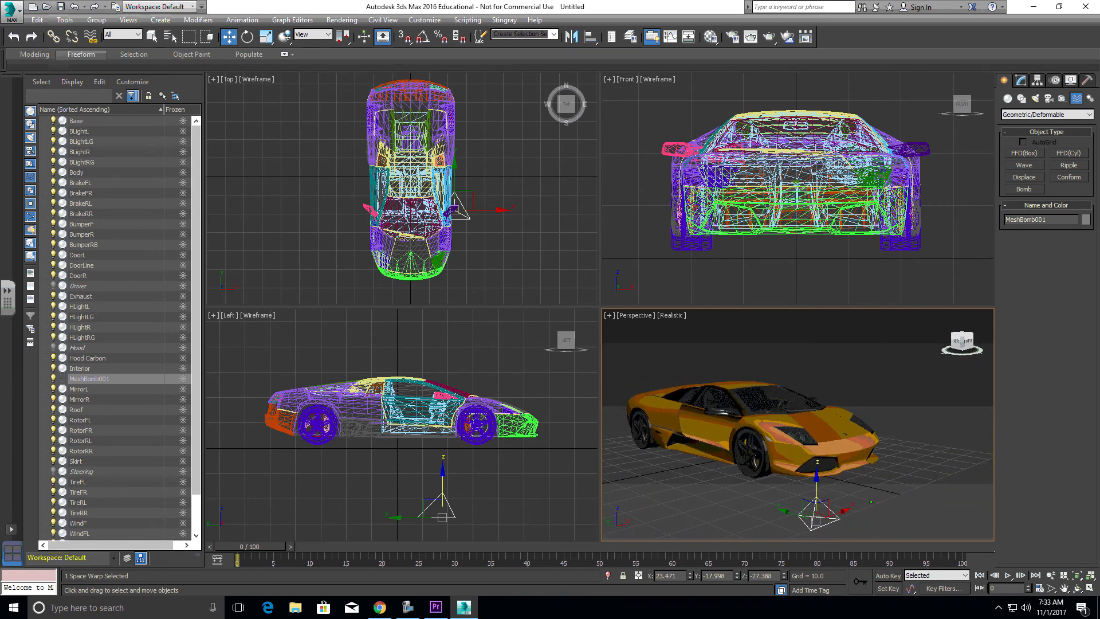
middle_click_drag(912, 394, 920, 381)
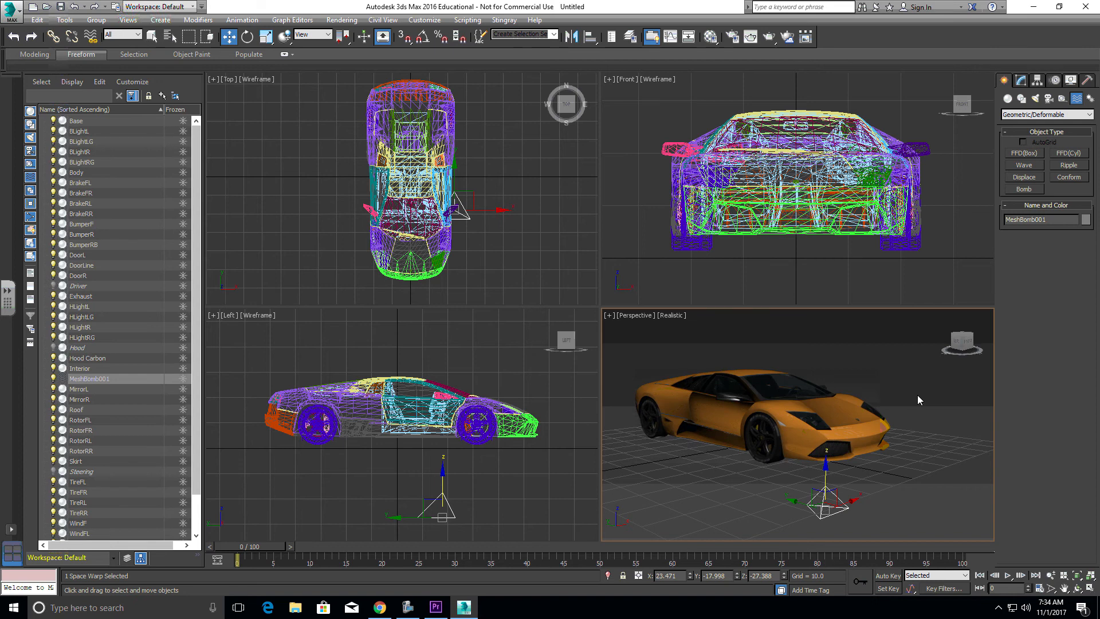
left_click(90, 38)
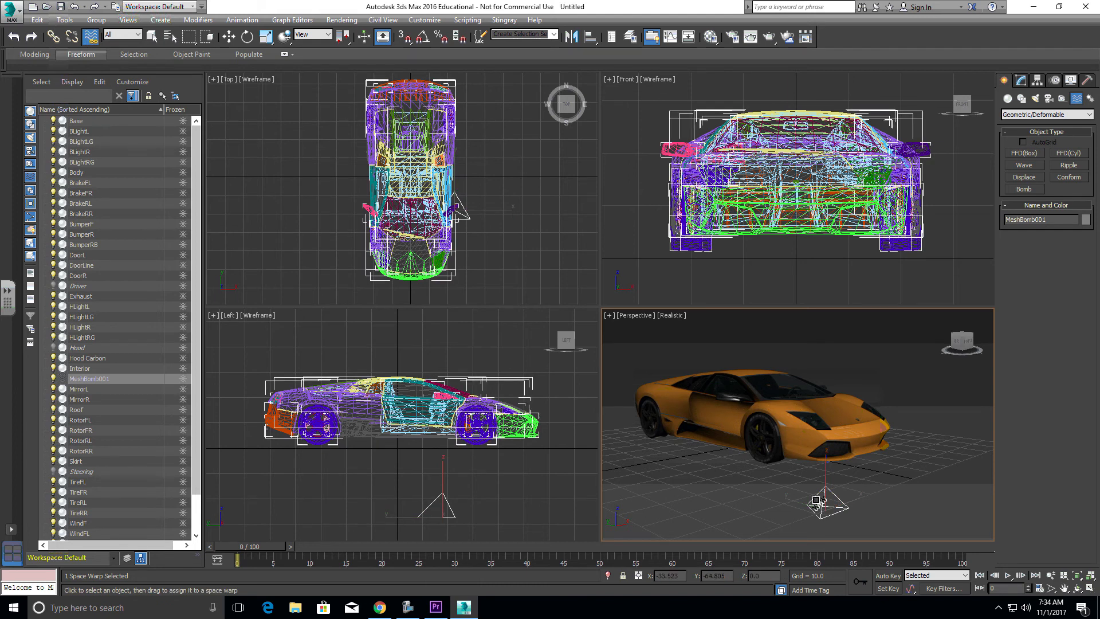
left_click_drag(821, 504, 726, 424)
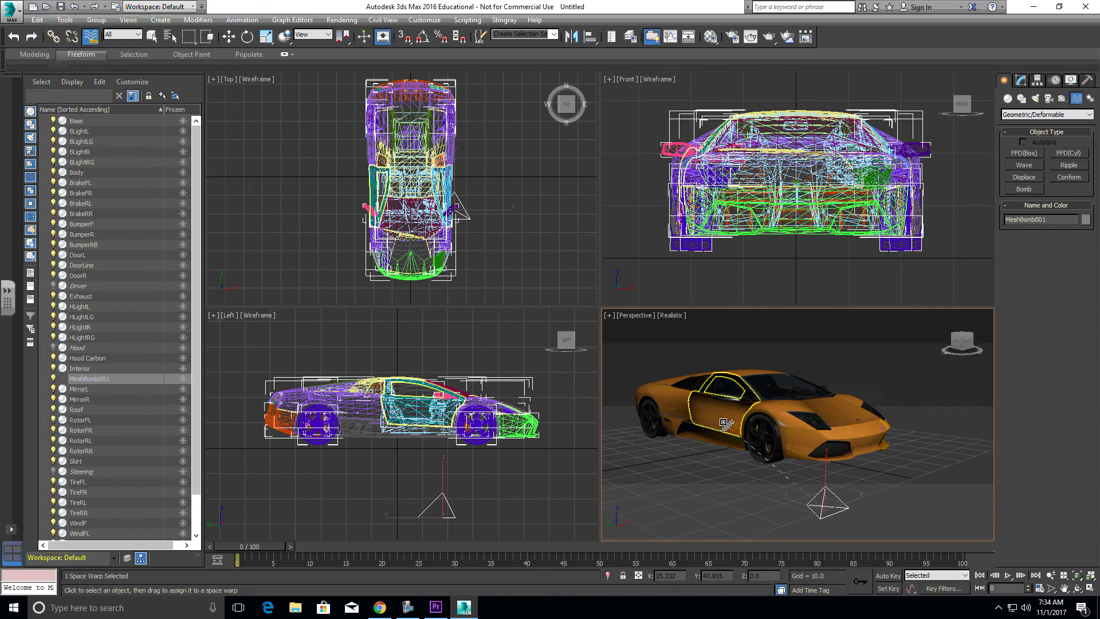
left_click_drag(725, 422, 724, 423)
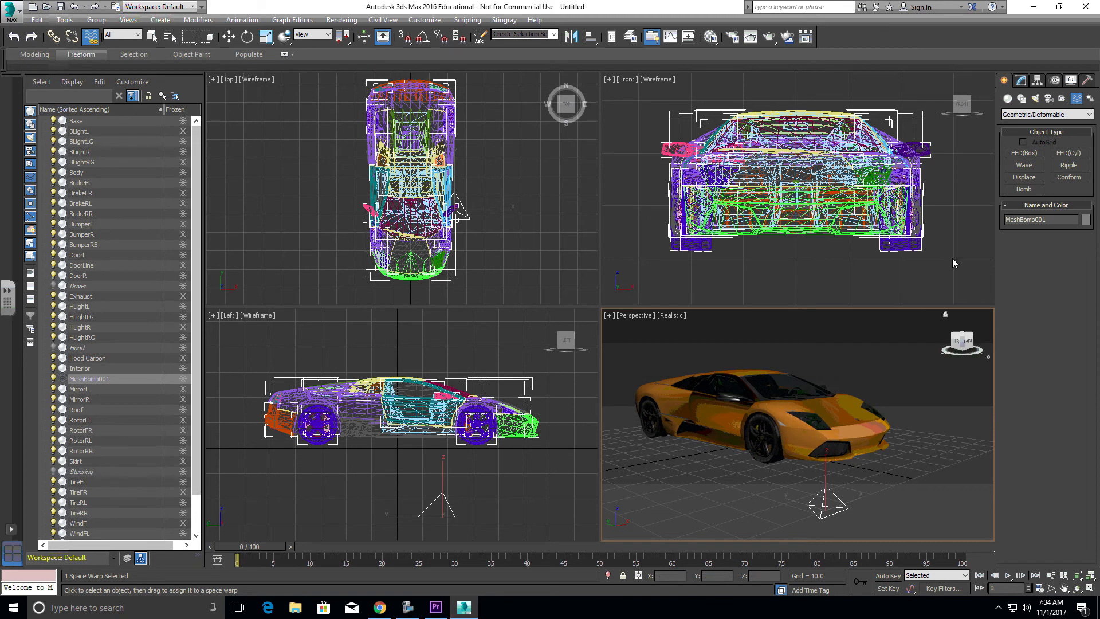
Show the bomb's modifiable parameters and scrub the animation to frame 20 to examine the door's explosion.
left_click(1023, 81)
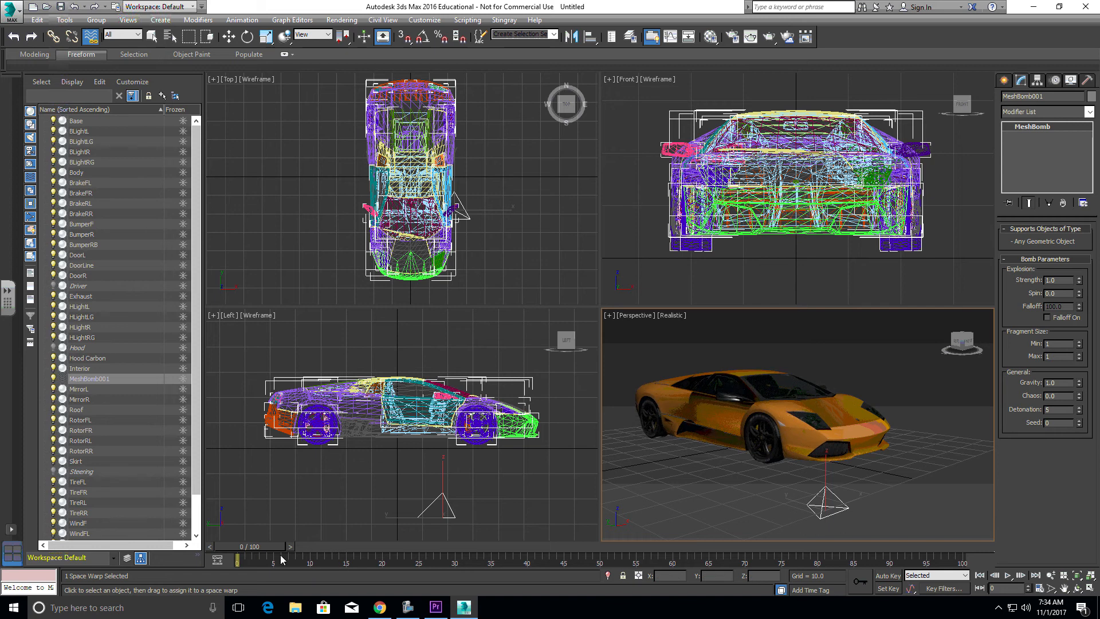
left_click_drag(255, 549, 395, 551)
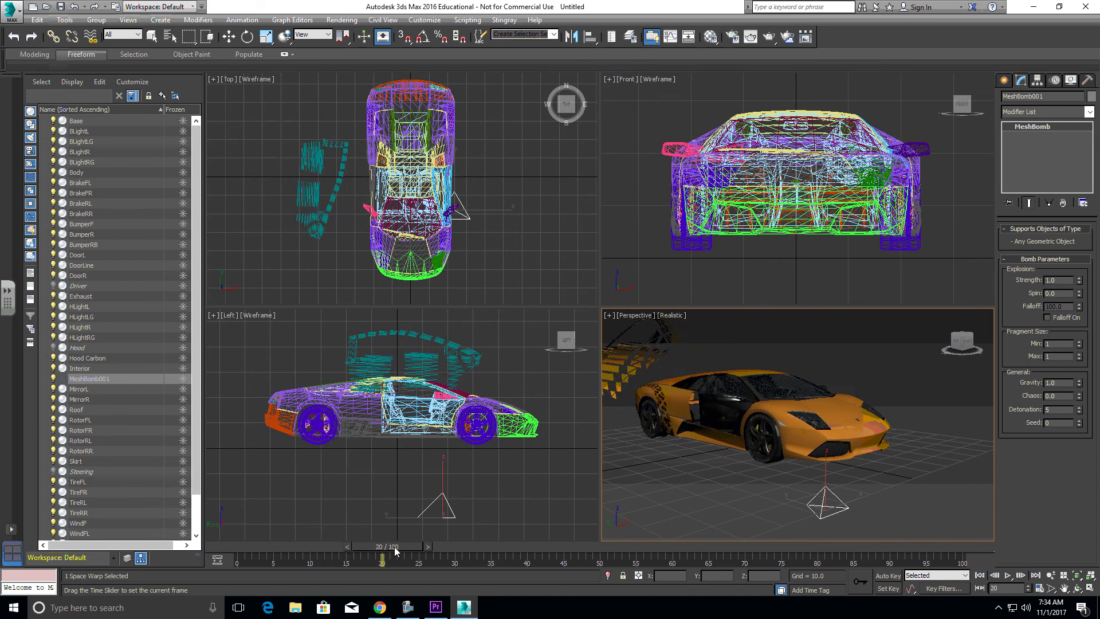
middle_click_drag(685, 472, 699, 490)
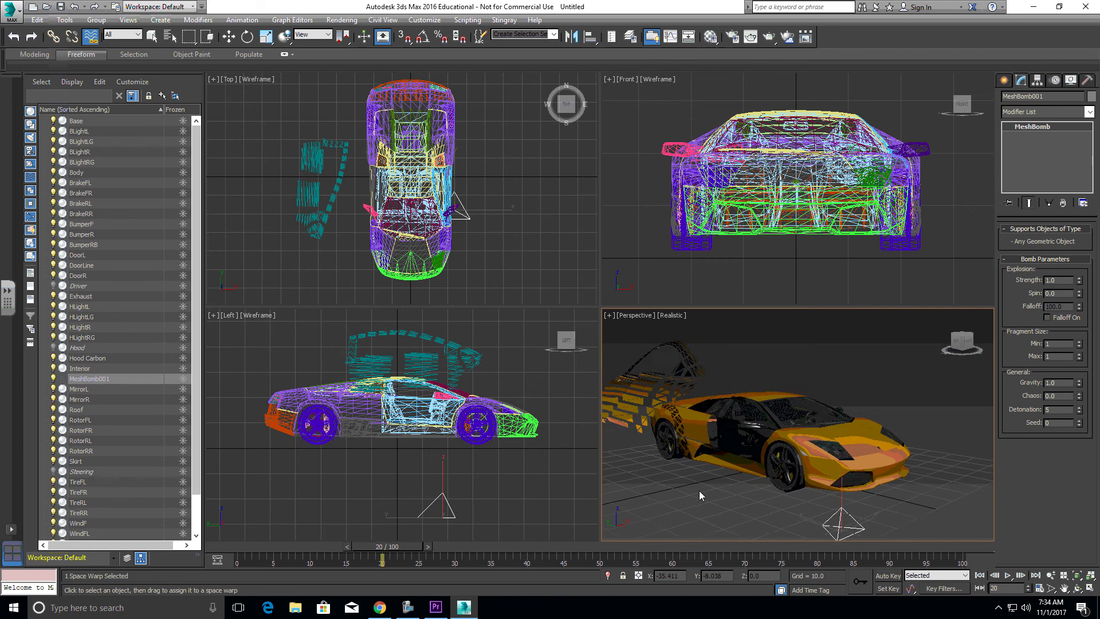
scroll(697, 489, "down", 4)
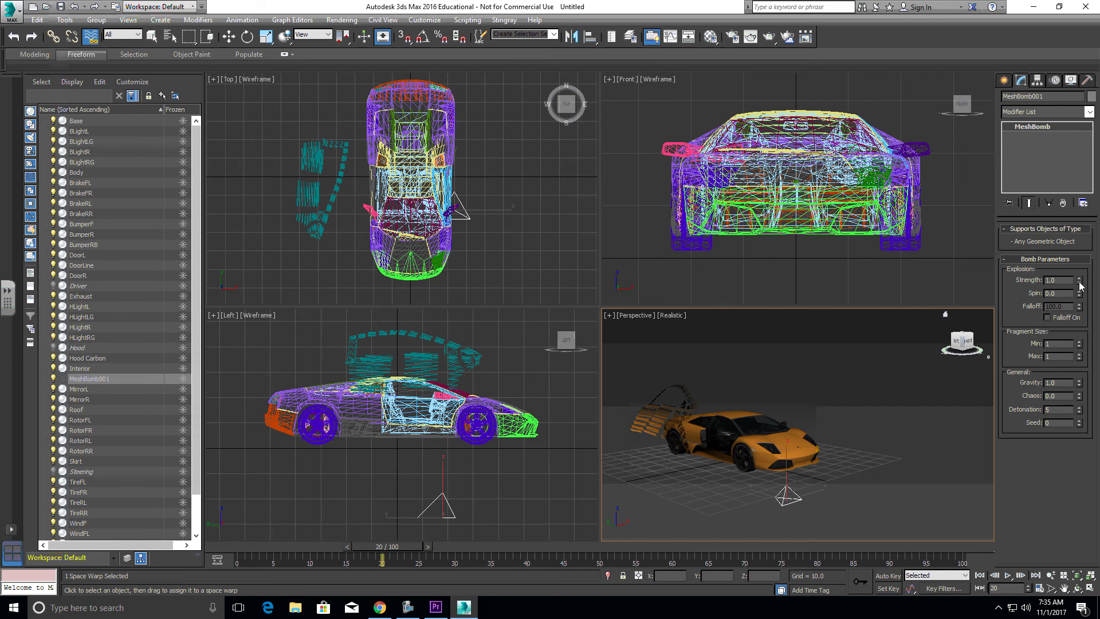
Try bomb strengths of 0.48 and 2.11, previewing the explosion up to frame 20, and set the strength to 2.
left_click_drag(1079, 287, 1079, 310)
mouse_move(388, 545)
left_mouse_down()
mouse_move(245, 549)
mouse_move(397, 545)
mouse_move(377, 558)
mouse_move(400, 562)
left_mouse_up()
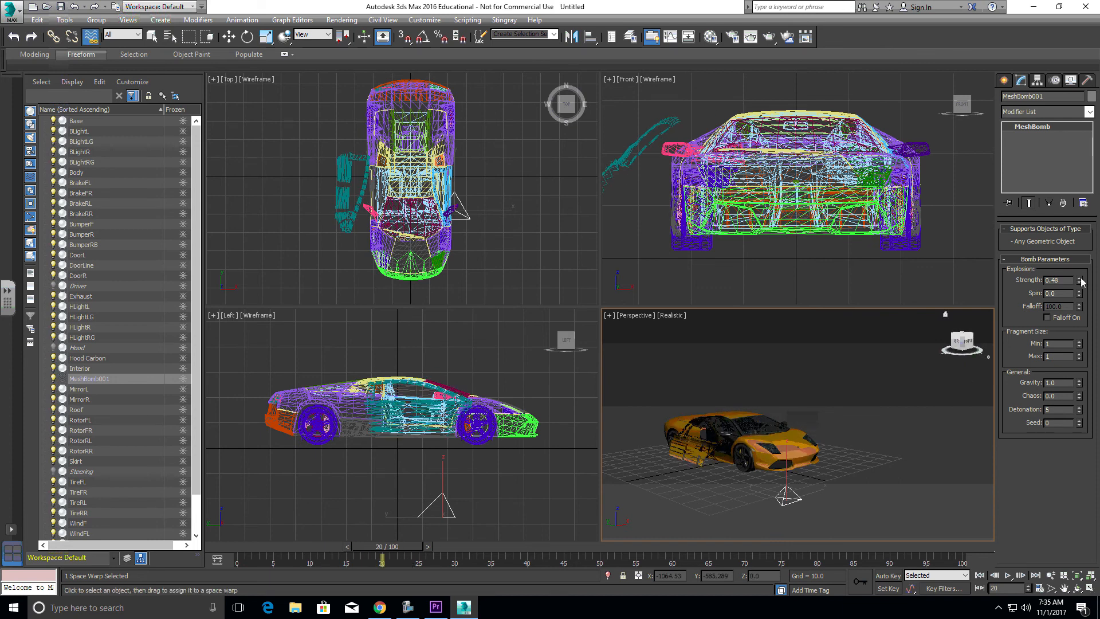
left_click_drag(1079, 280, 1081, 175)
left_click_drag(386, 548, 262, 548)
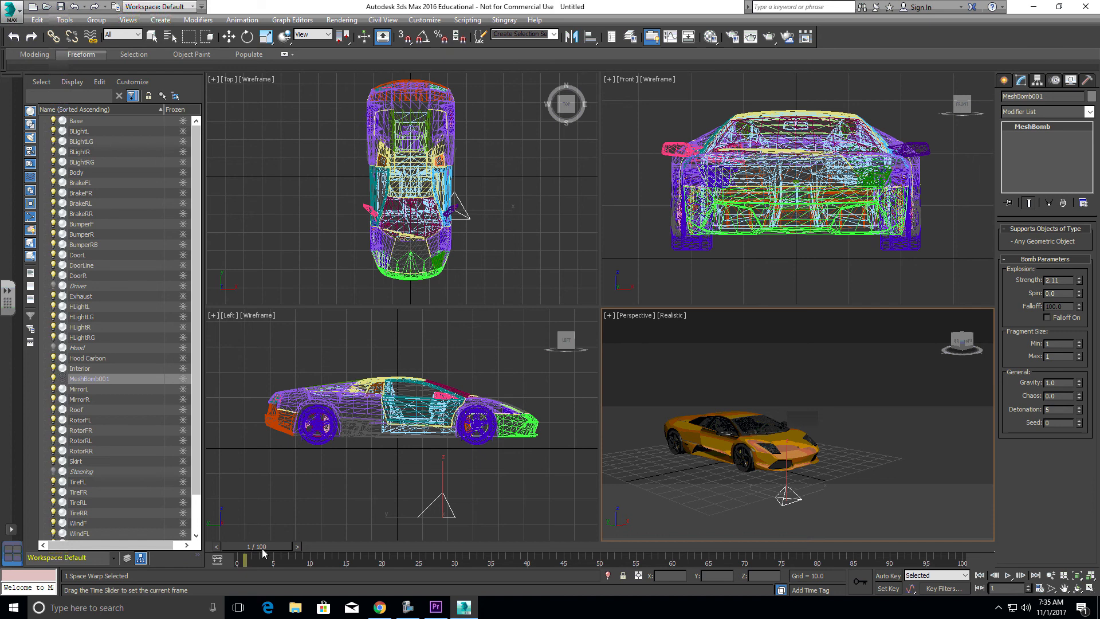
left_click_drag(262, 549, 381, 548)
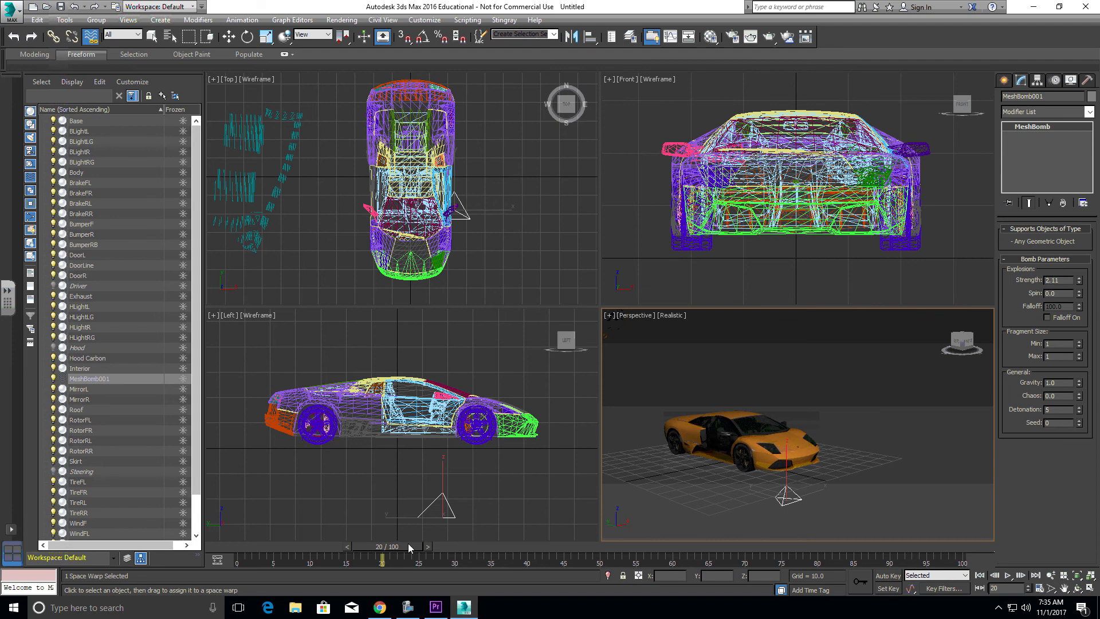
mouse_move(405, 544)
left_mouse_down()
mouse_move(390, 549)
mouse_move(407, 548)
left_mouse_up()
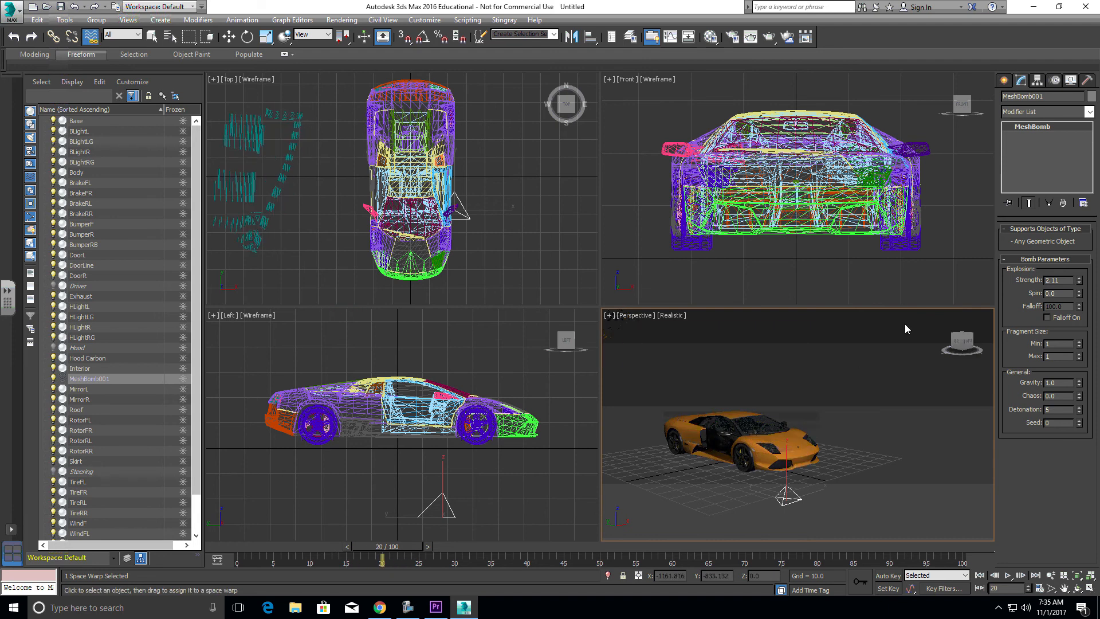
left_click_drag(1063, 280, 991, 280)
type("2")
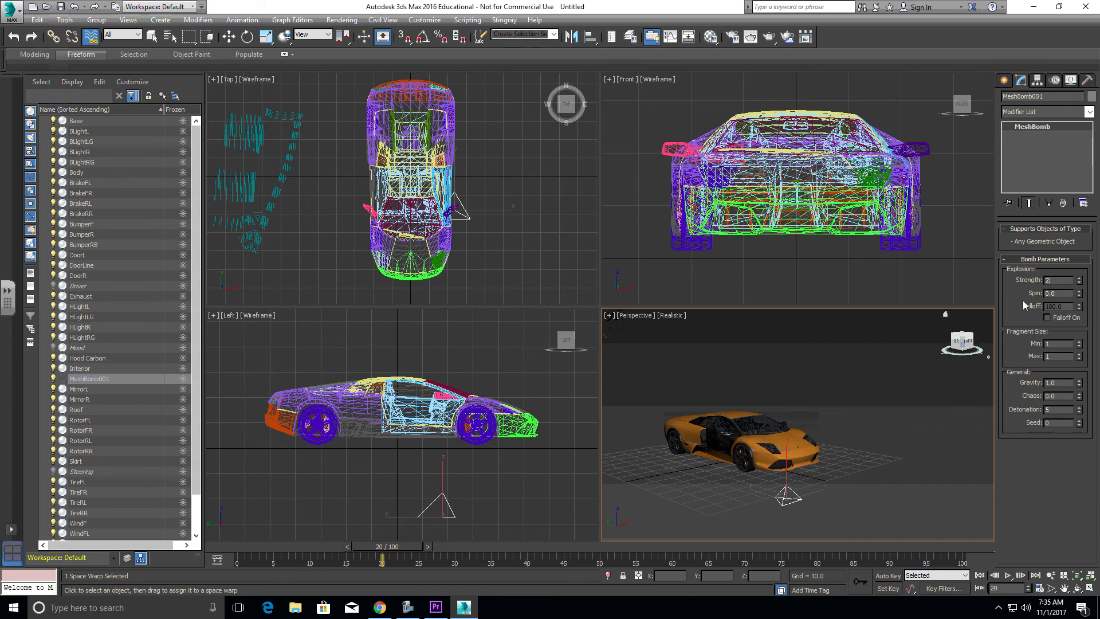
Try a bomb spin of 0.47 and scrub back to frame 12 to examine the rotating fragments.
left_click_drag(1079, 293, 1079, 283)
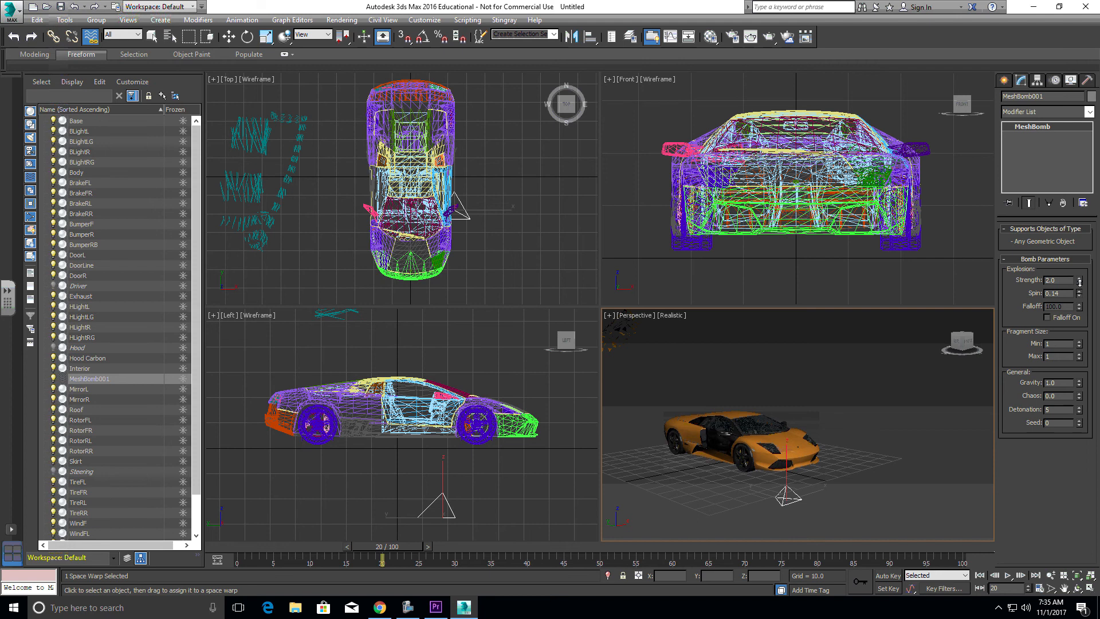
left_click_drag(1079, 283, 1079, 293)
left_click_drag(1080, 296, 1073, 267)
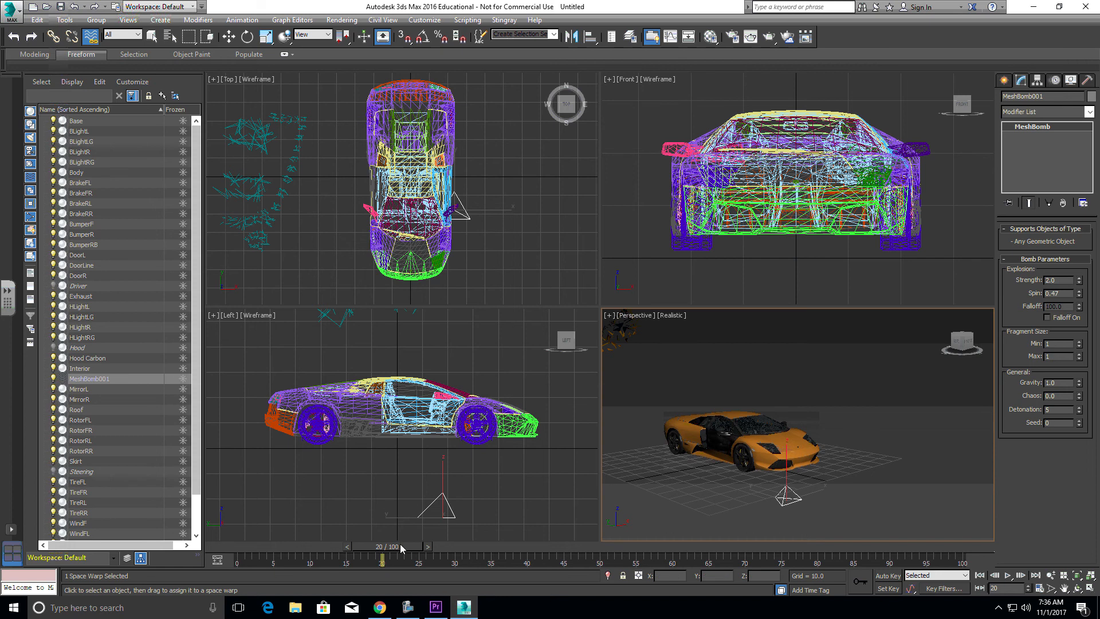
left_click_drag(400, 544, 375, 545)
left_click_drag(368, 552, 347, 552)
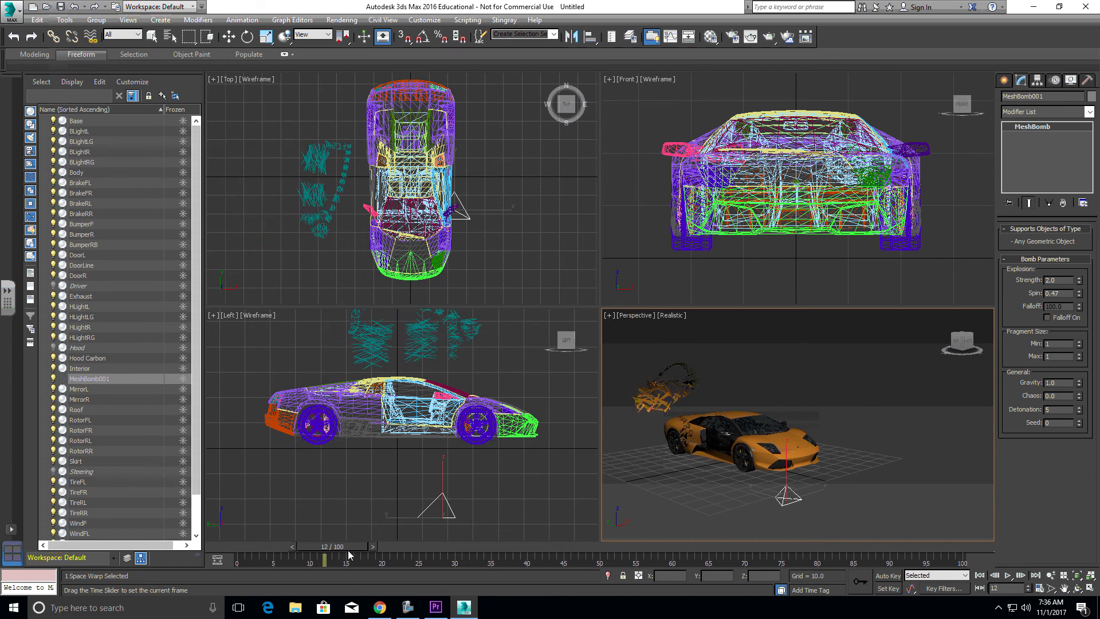
Reset the bomb's spin to 0 for comparison and raise it to 0.89.
left_click(90, 36)
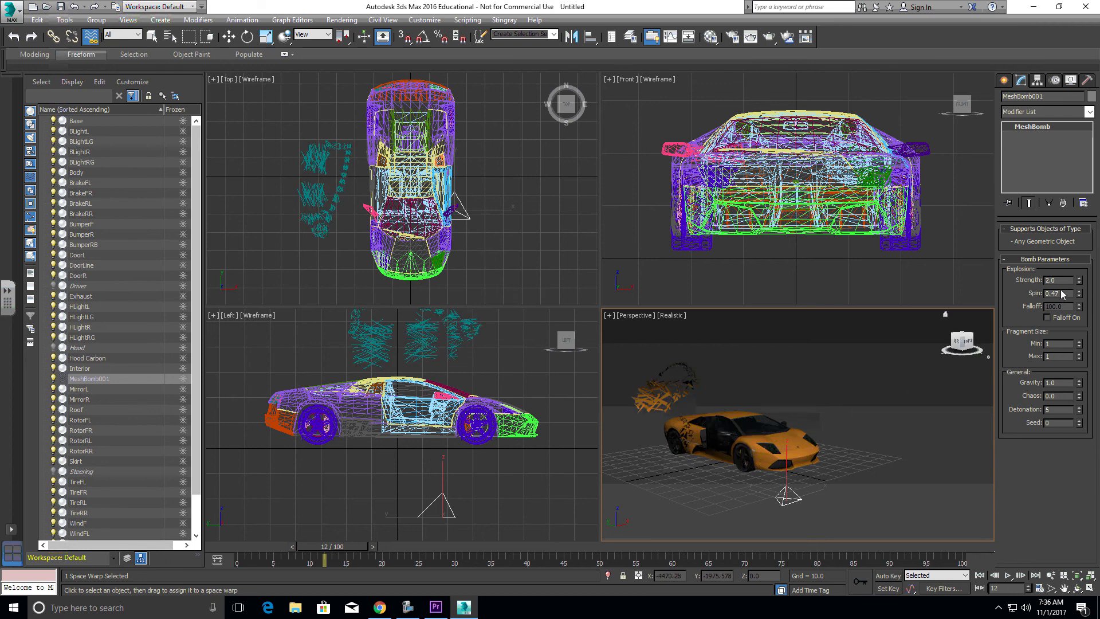
left_click_drag(1064, 293, 940, 307)
key("Return")
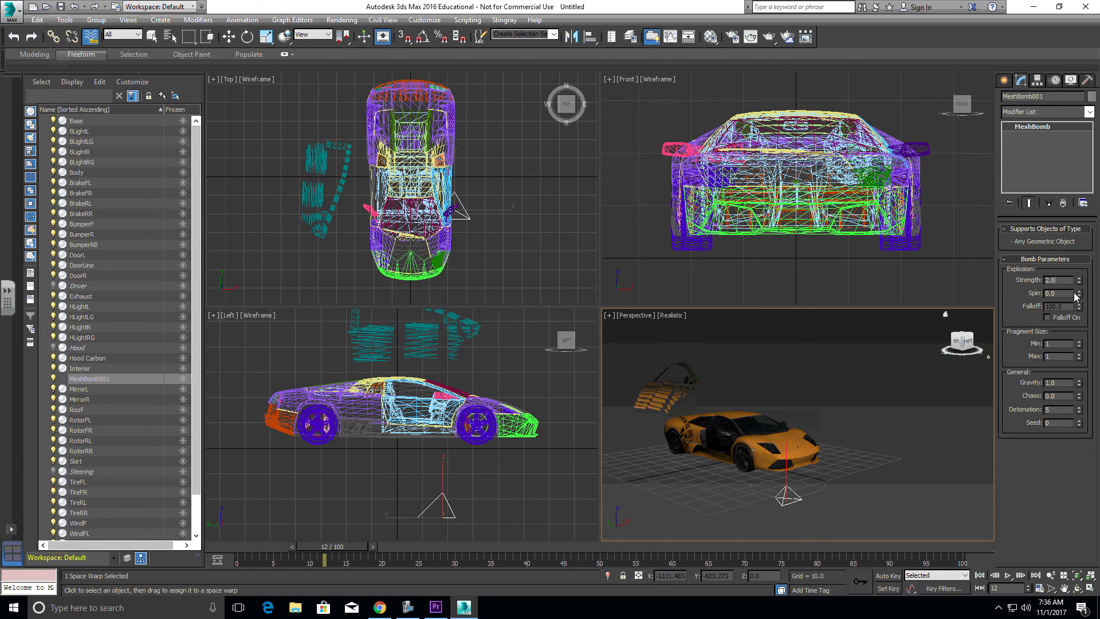
left_click_drag(1079, 293, 1076, 241)
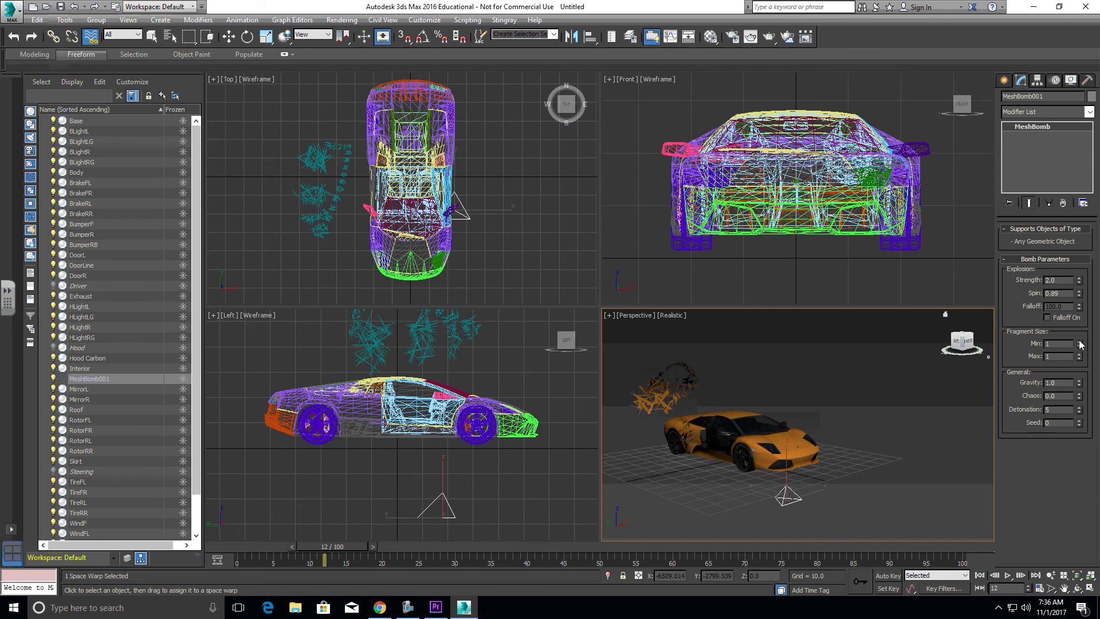
Set the bomb's minimum fragment size to 215 and gravity to 5.19, previewing the door's fall at frame 20.
left_click_drag(1079, 344, 1067, 218)
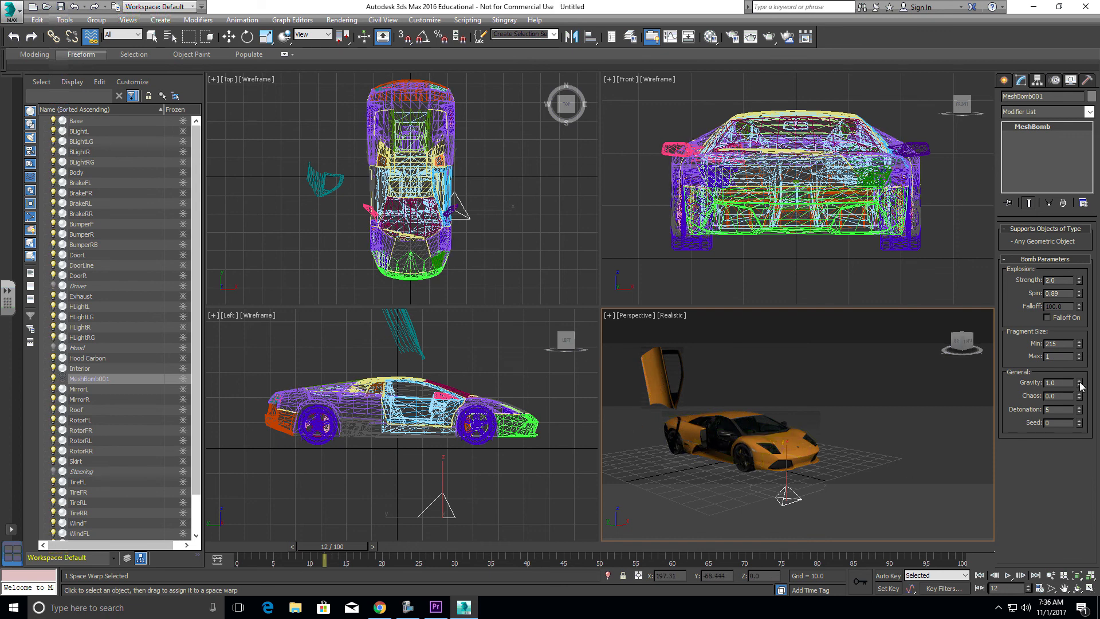
left_click_drag(1079, 383, 1040, 140)
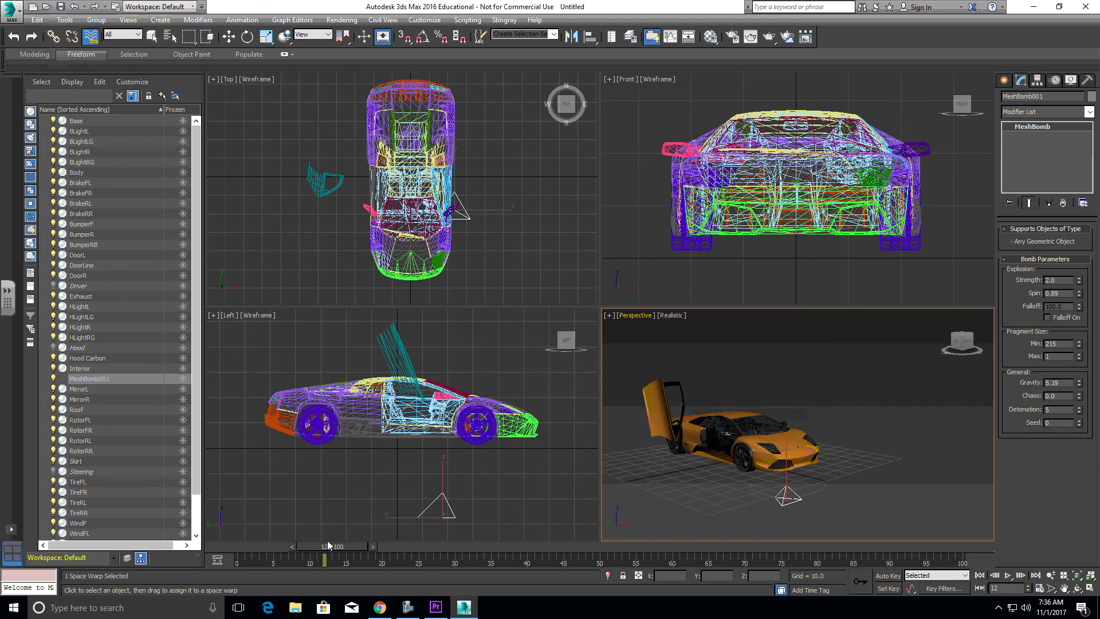
left_click_drag(328, 544, 383, 544)
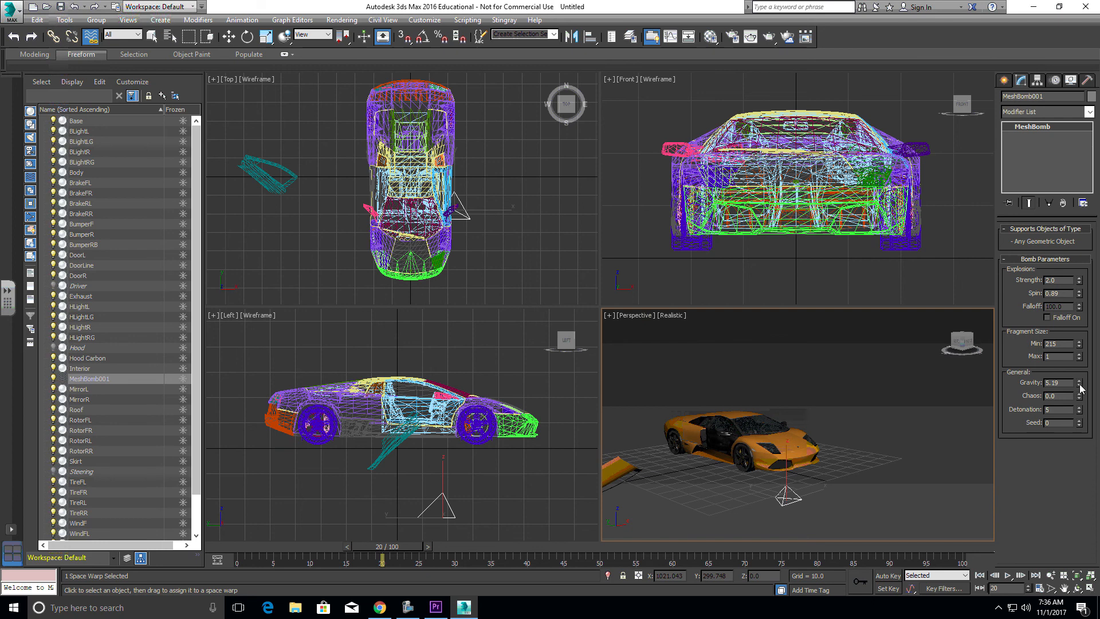
Try a chaos value of 0.04 for the bomb and open its detonation value for editing.
mouse_move(1080, 387)
left_mouse_down()
mouse_move(1071, 513)
mouse_move(1081, 382)
left_mouse_up()
left_click_drag(1079, 395, 1080, 393)
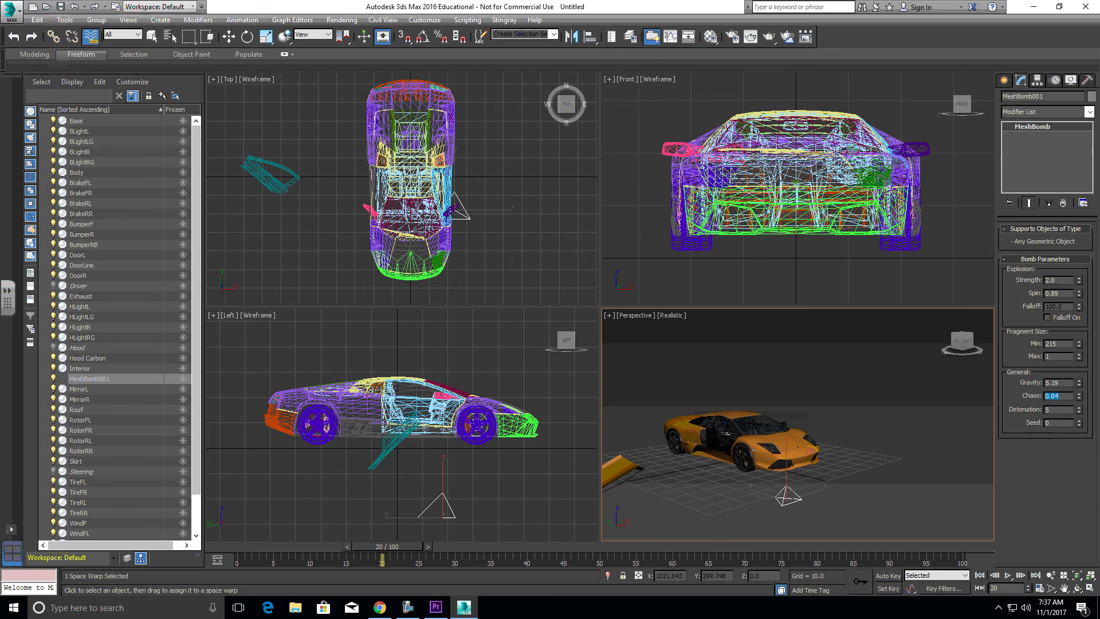
left_click(1053, 410)
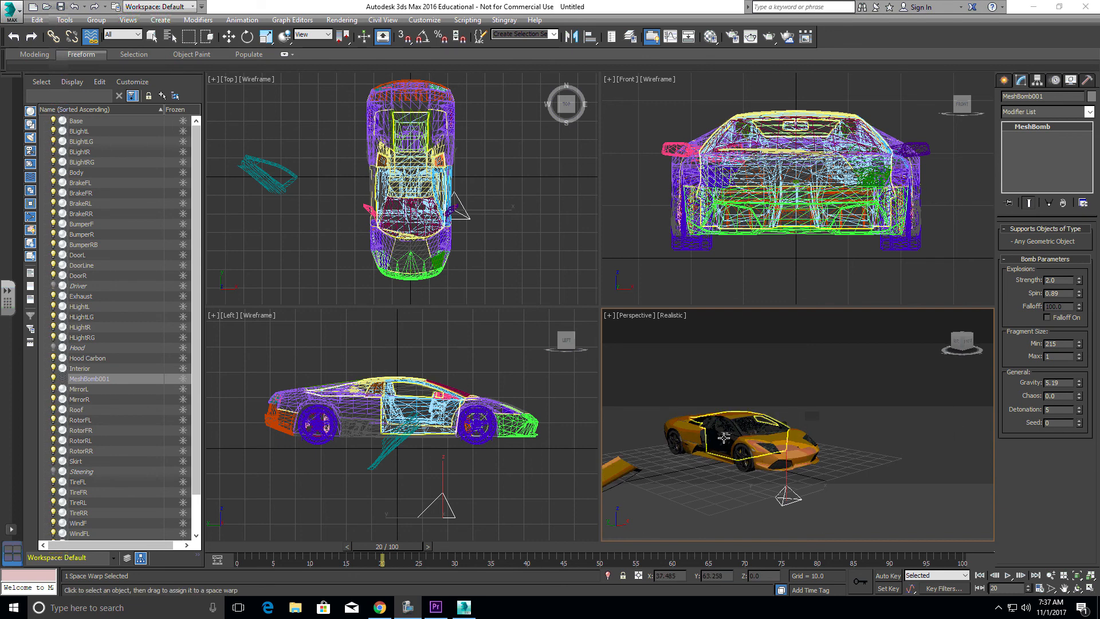
mouse_move(397, 544)
left_mouse_down()
mouse_move(261, 560)
mouse_move(344, 560)
mouse_move(297, 560)
mouse_move(400, 544)
left_mouse_up()
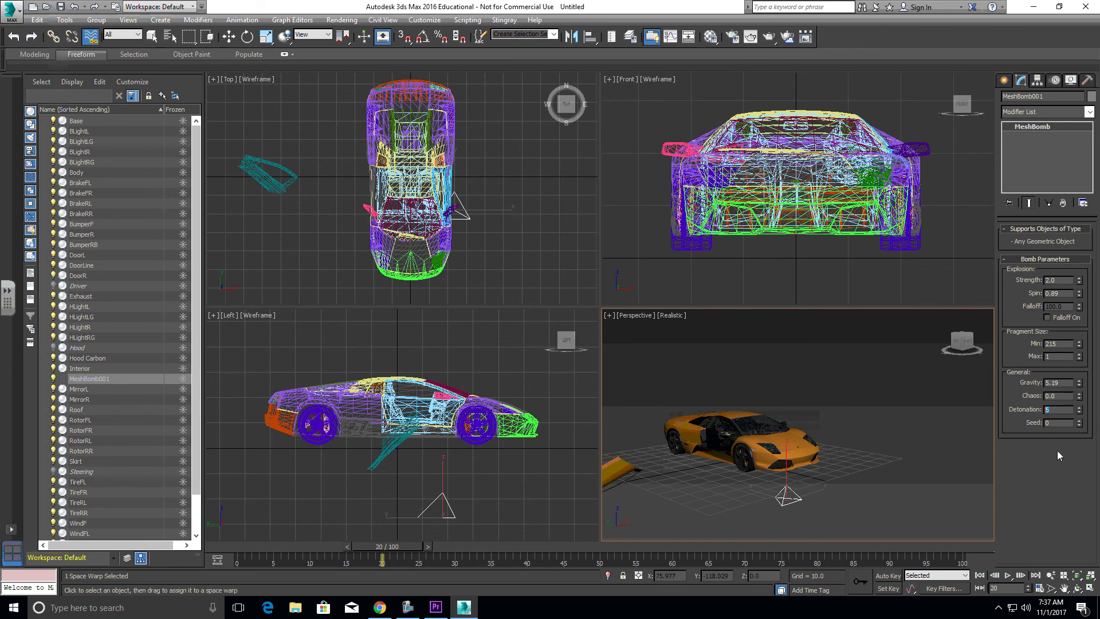
Set the bomb's detonation to frame 20 and check the door at that frame.
type("20")
key("Tab")
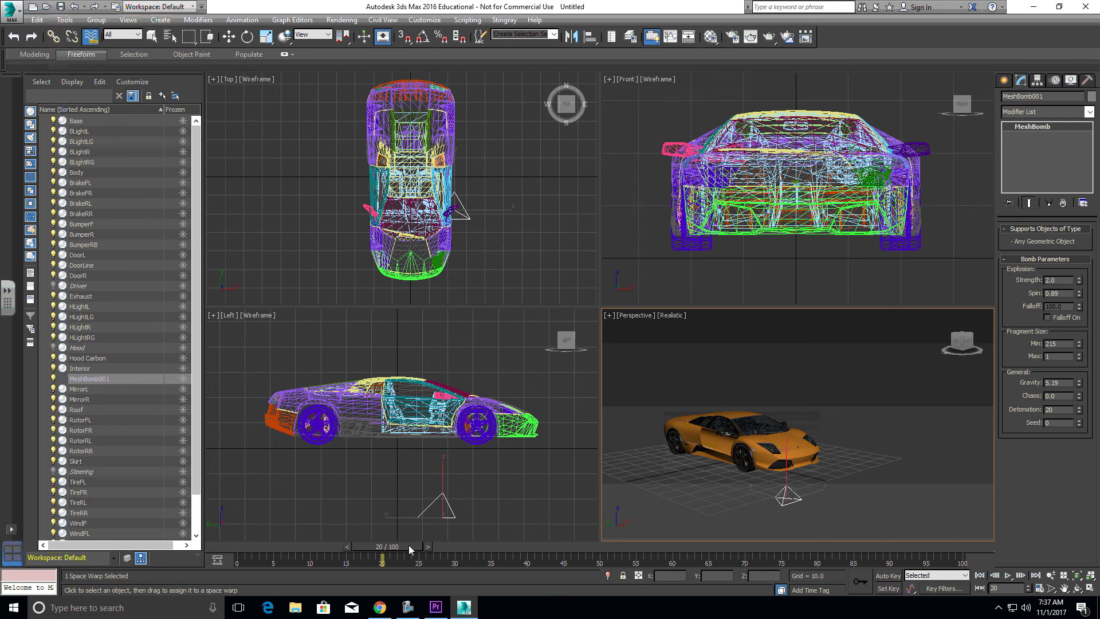
mouse_move(401, 545)
left_mouse_down()
mouse_move(444, 551)
mouse_move(258, 557)
mouse_move(441, 533)
mouse_move(386, 541)
mouse_move(406, 537)
left_mouse_up()
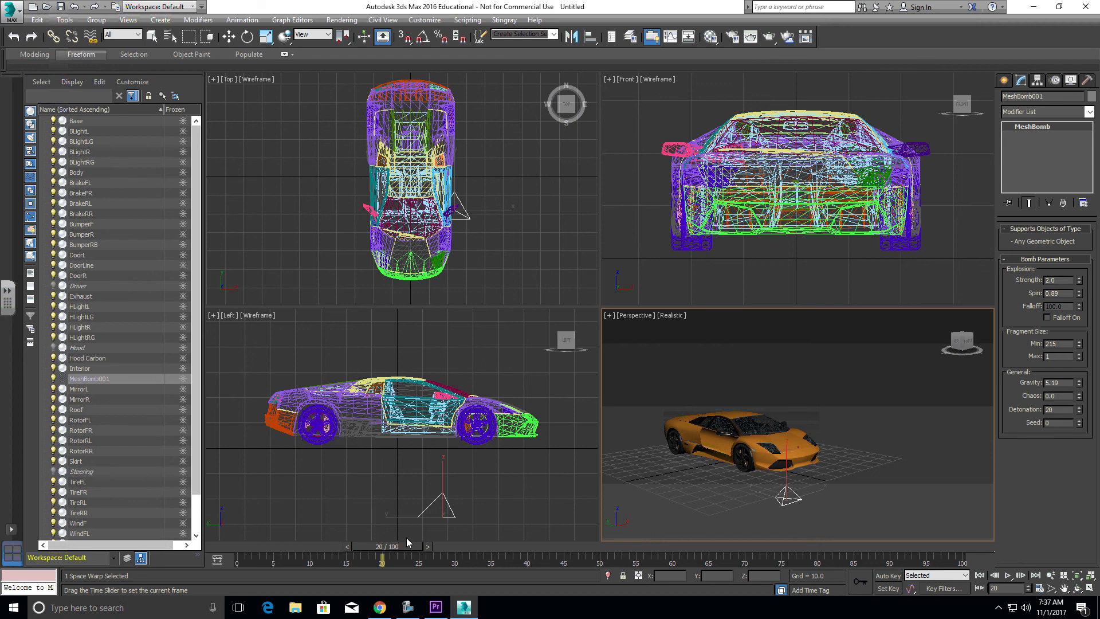
Return to frame 0 and play the animation to preview the delayed explosion.
left_click(90, 36)
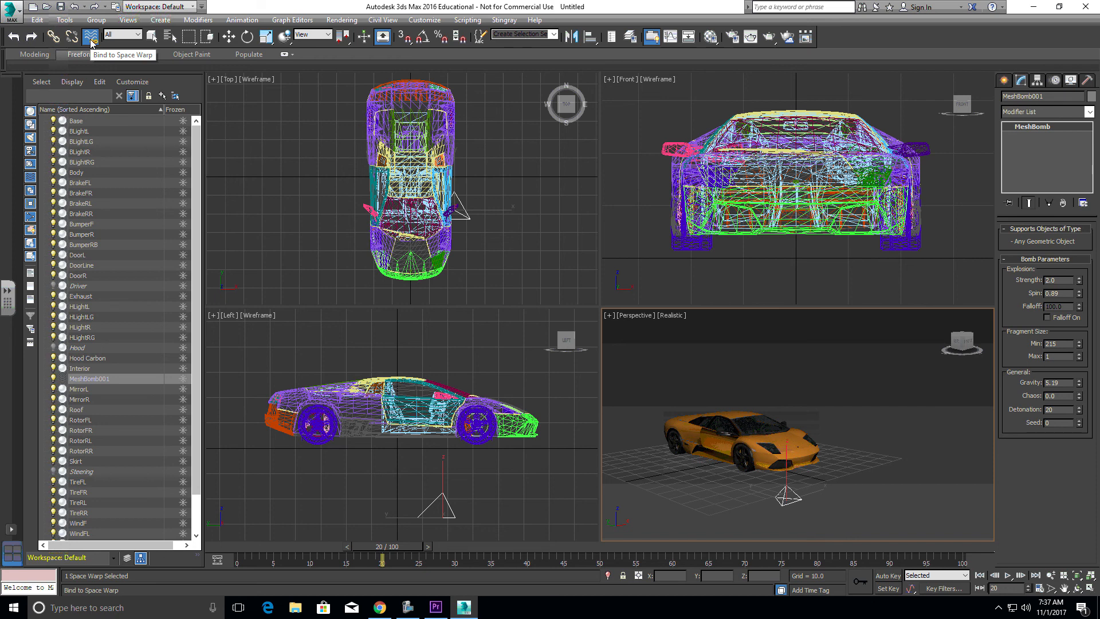
left_click_drag(385, 547, 237, 559)
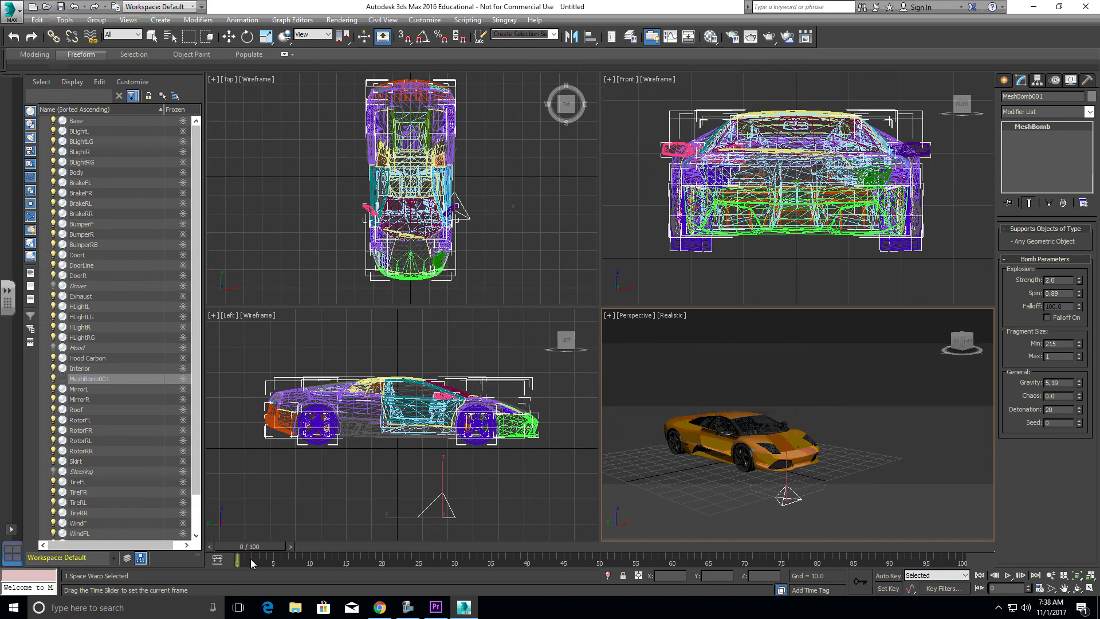
left_click(1008, 575)
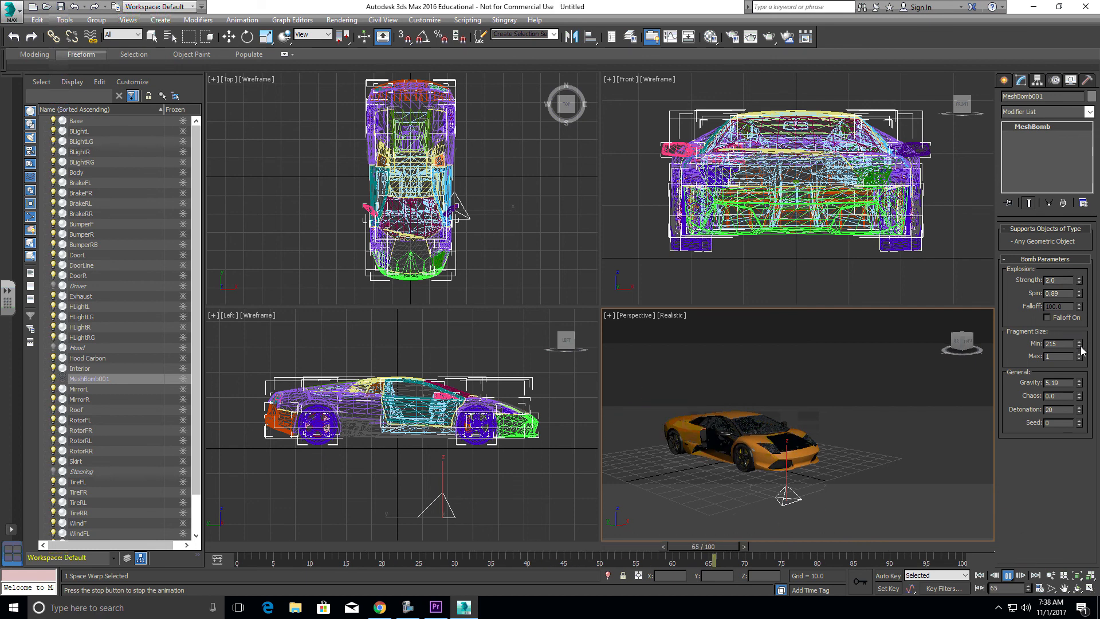
Lower the bomb's minimum fragment size to 42, stop the playback and return to frame 0.
mouse_move(1079, 344)
left_mouse_down()
mouse_move(1079, 373)
mouse_move(1079, 347)
left_mouse_up()
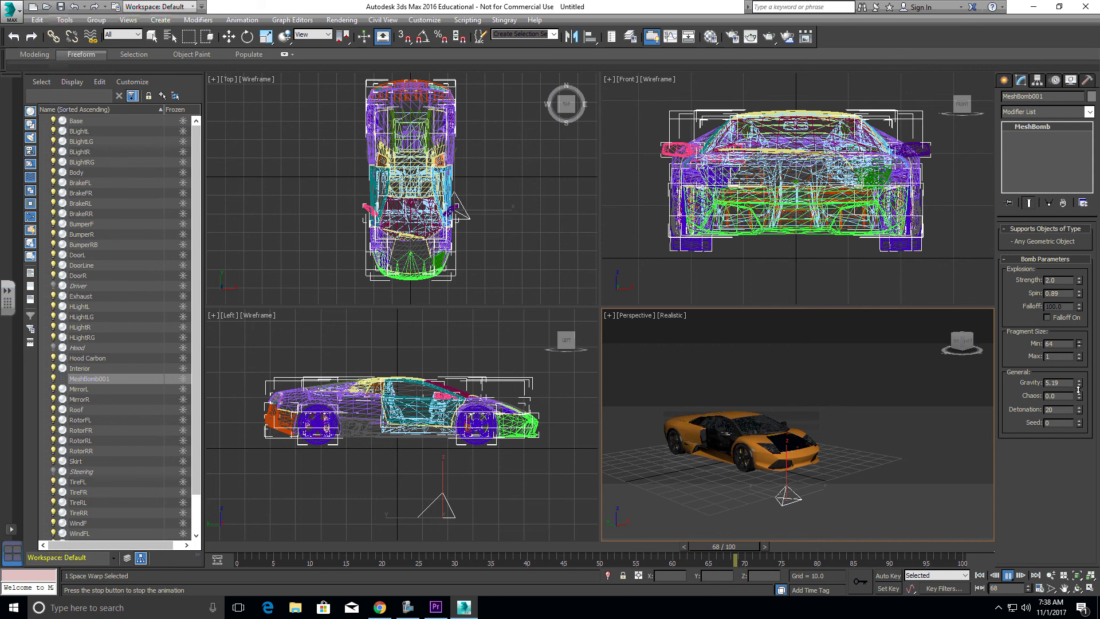
left_click_drag(1078, 389, 1074, 400)
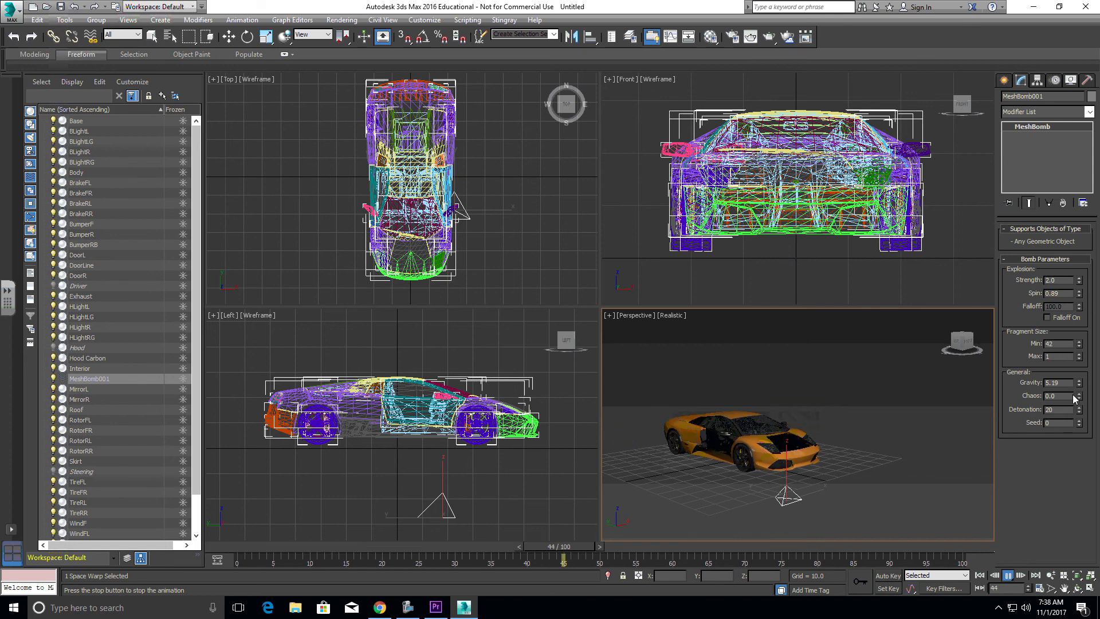
left_click(1009, 577)
left_click_drag(332, 544, 261, 548)
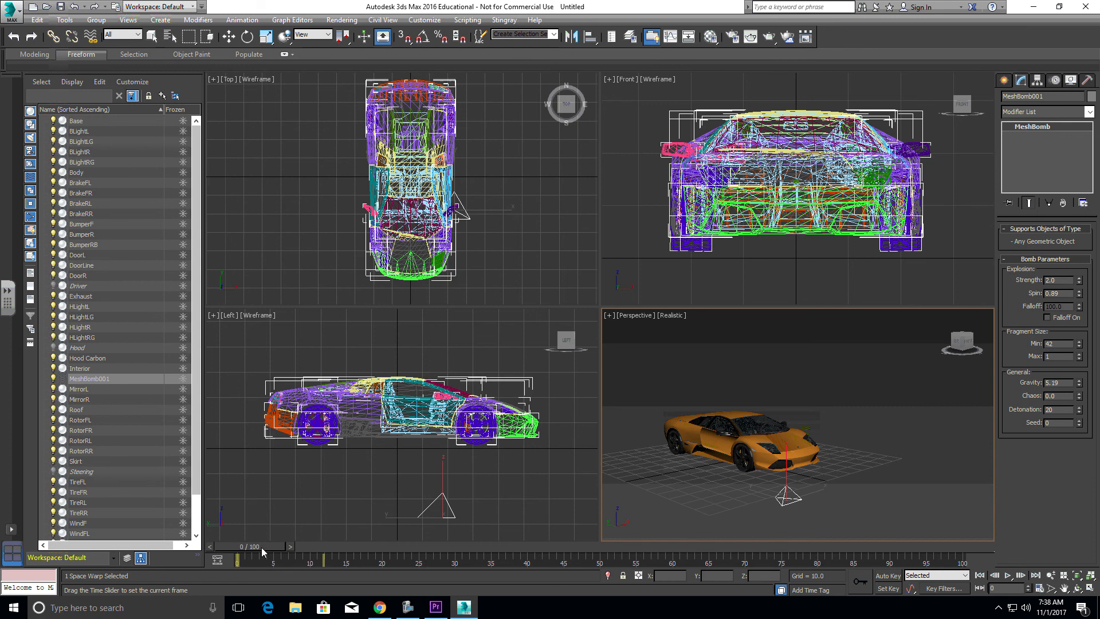
Activate Bind to Space Warp and bring the car and bomb closer in the Perspective view.
left_click(90, 36)
middle_click_drag(826, 443, 892, 411)
scroll(874, 423, "up", 5)
scroll(924, 436, "down", 6)
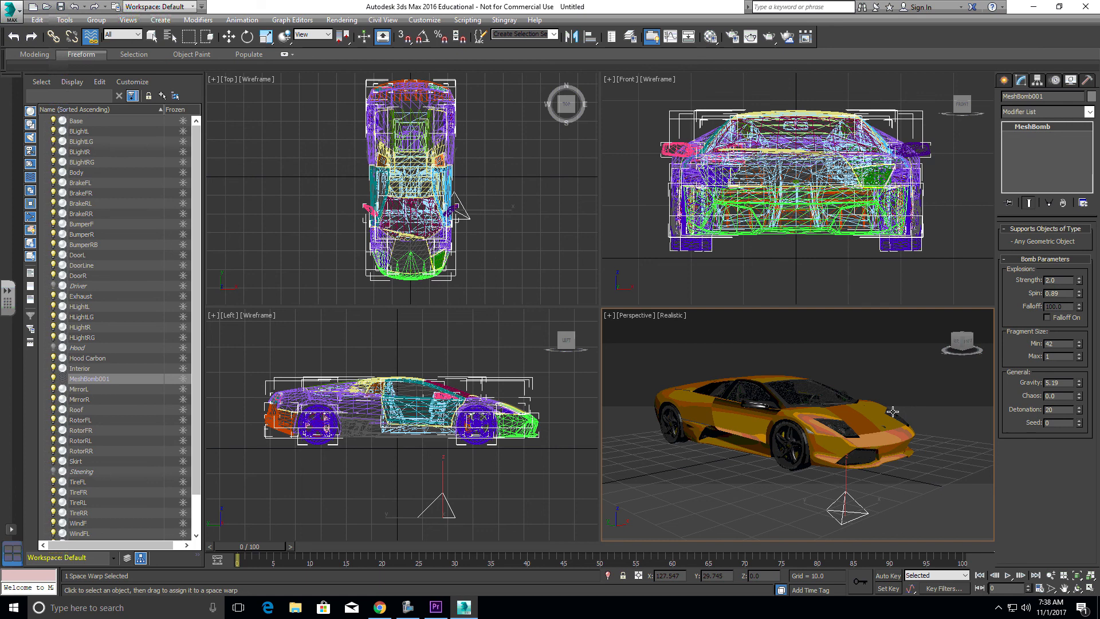